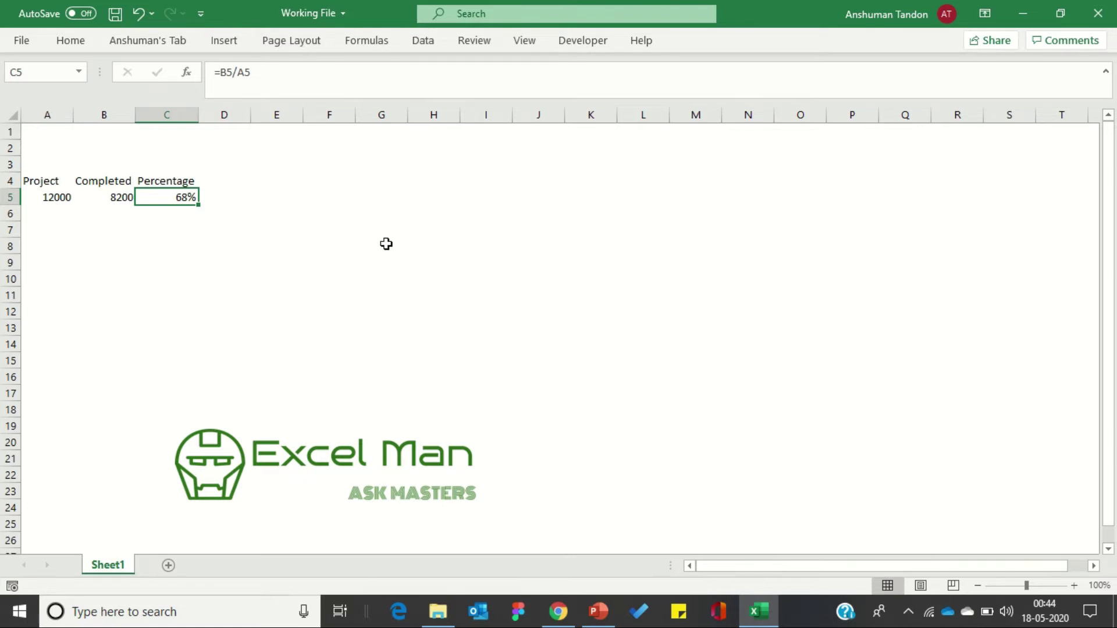
Insert a 2-D stacked column chart from the table in A4:C5 and place it beside the data.
drag(39, 183, 166, 200)
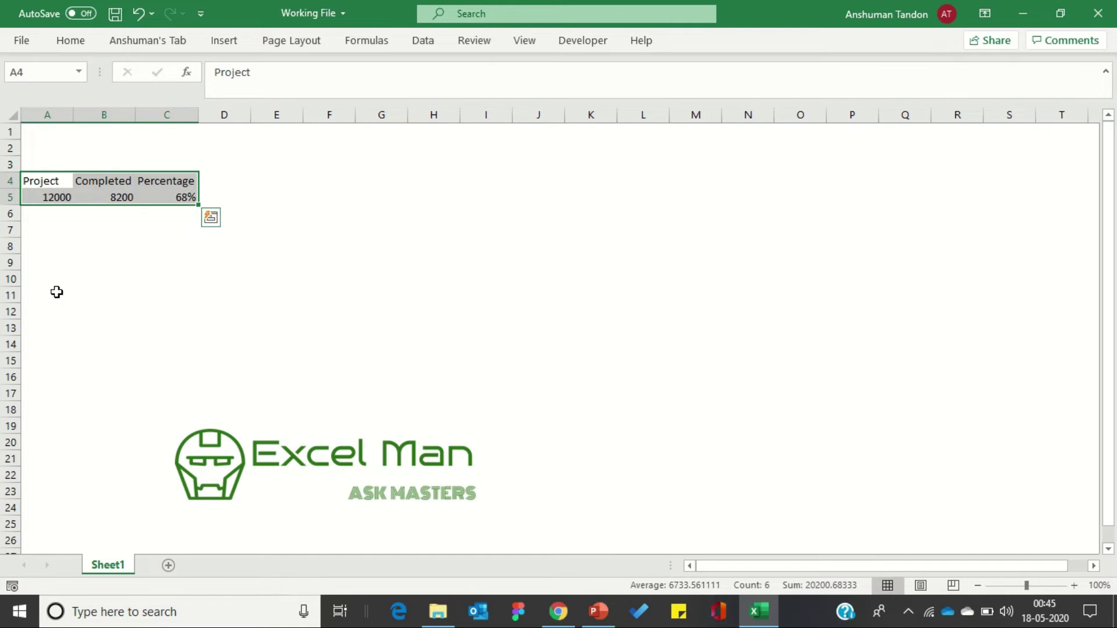
click(224, 41)
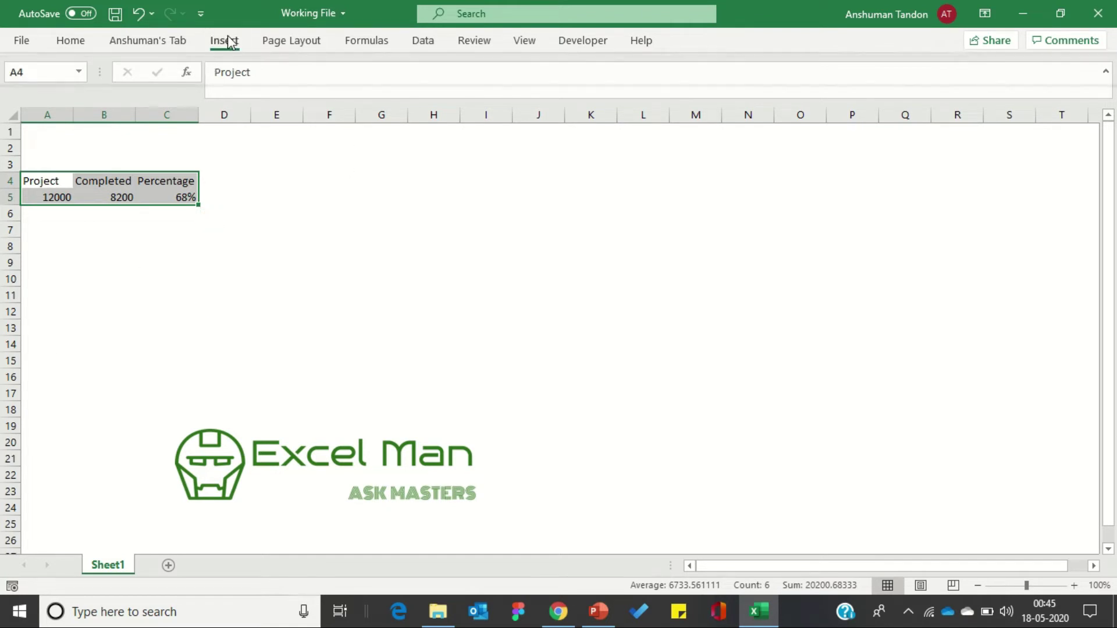
click(443, 64)
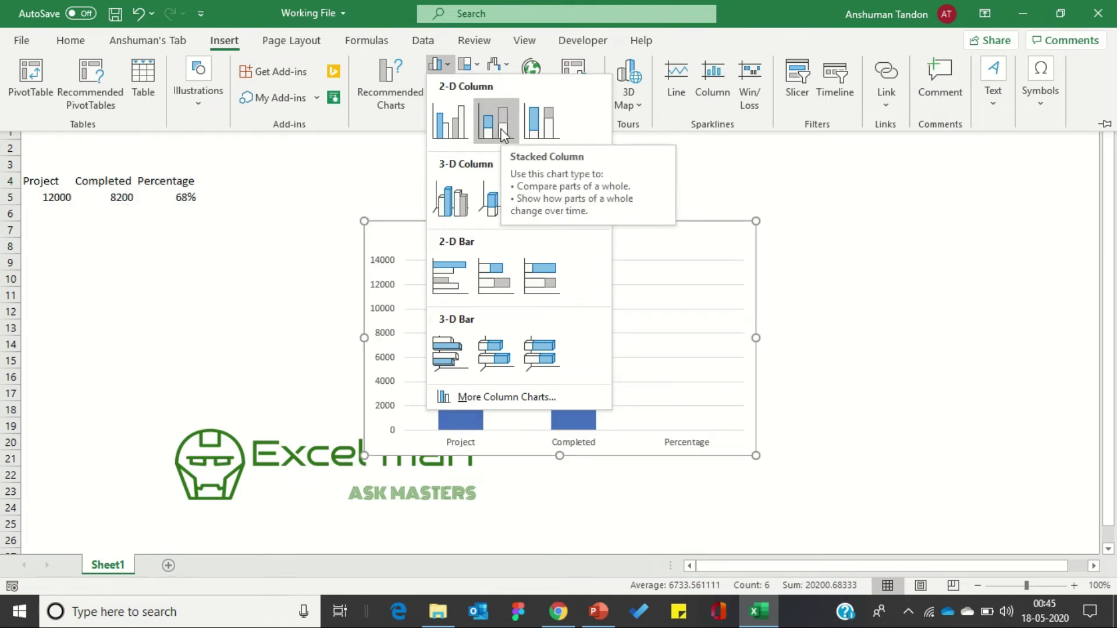
click(501, 128)
drag(459, 229, 391, 164)
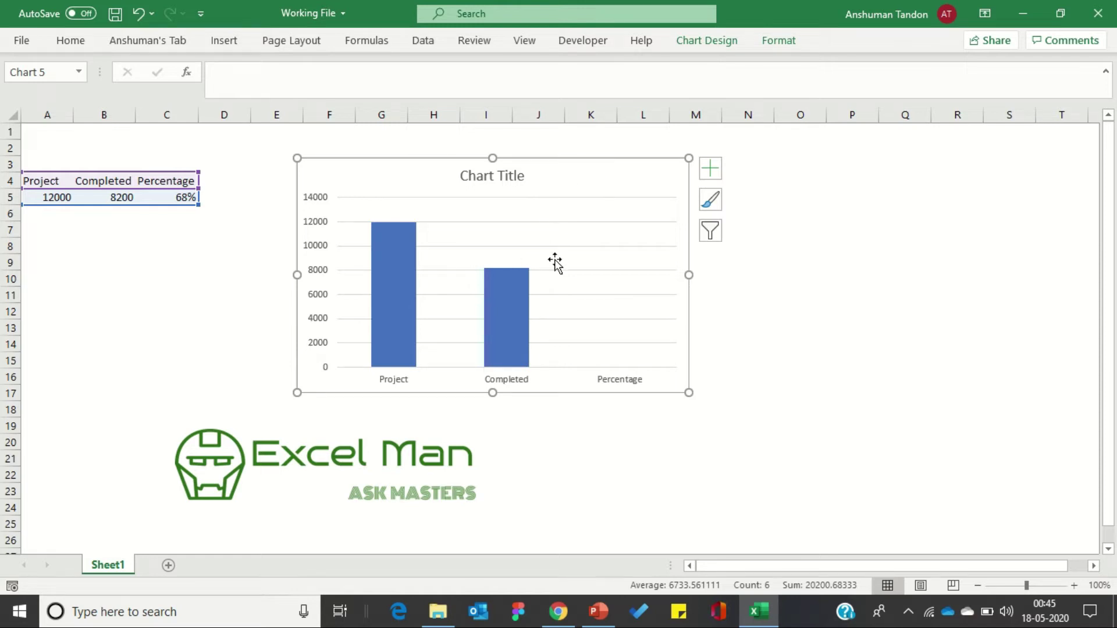
Remove the chart title and the gridlines from the column chart.
click(709, 175)
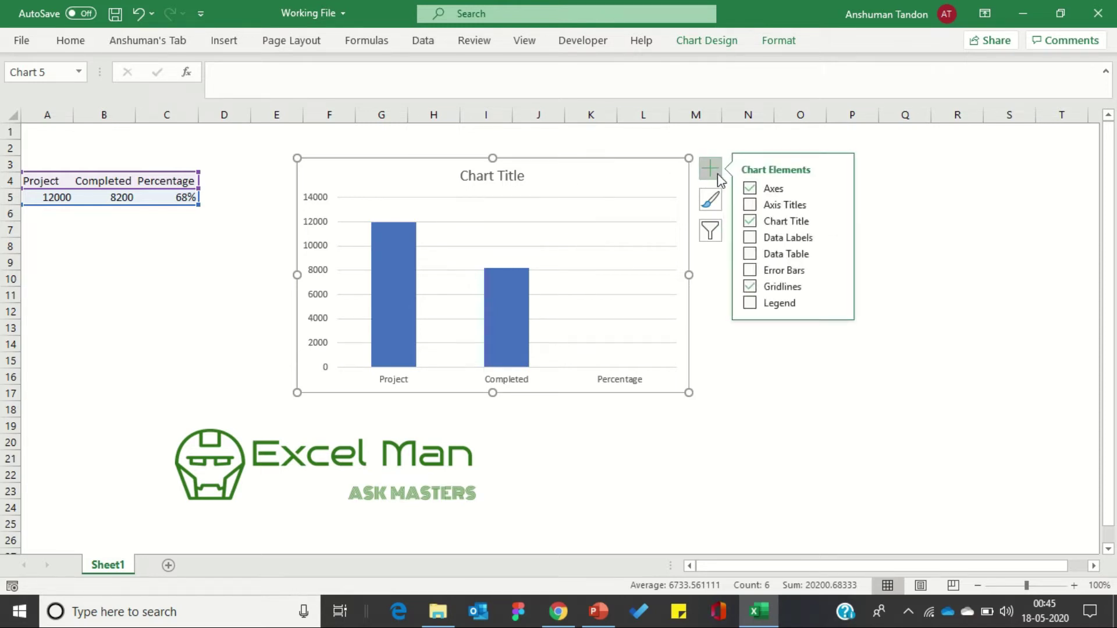
click(750, 222)
click(751, 288)
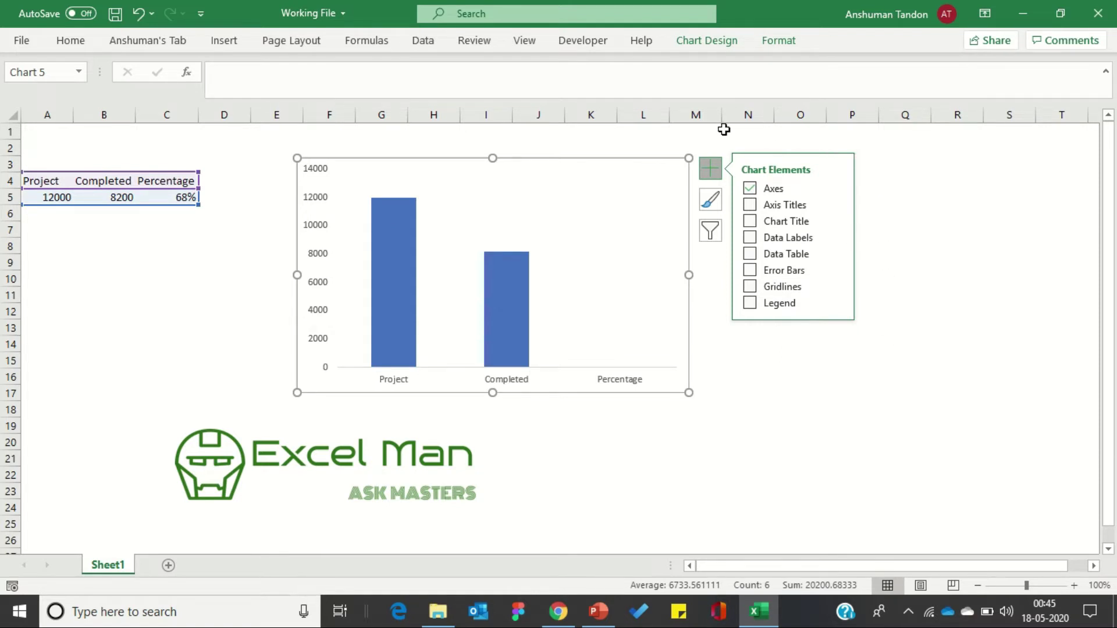
click(579, 224)
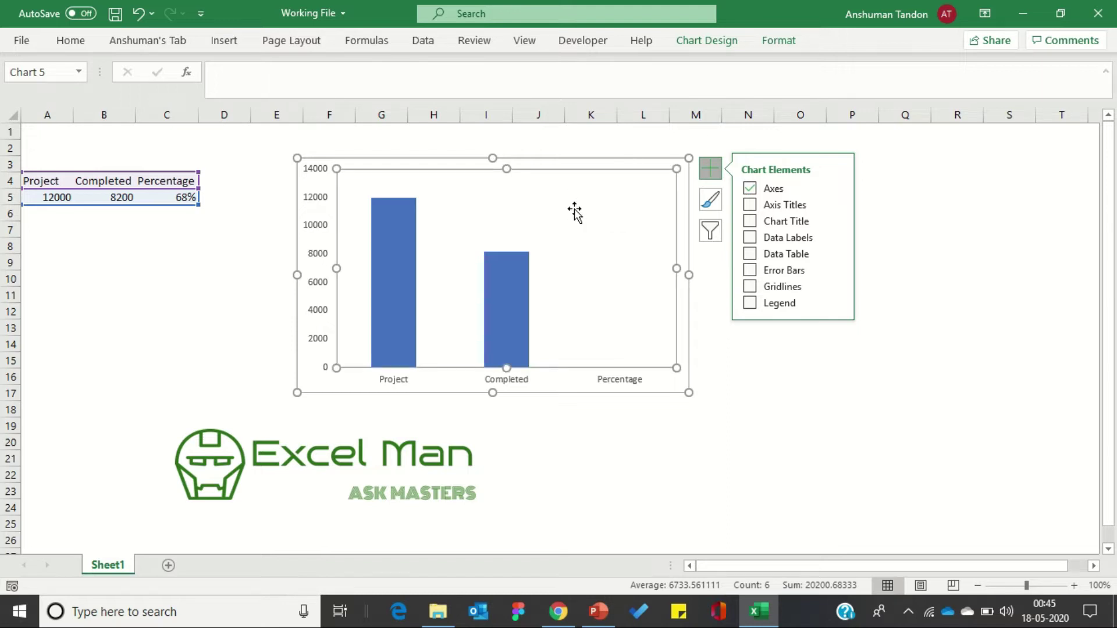
click(546, 165)
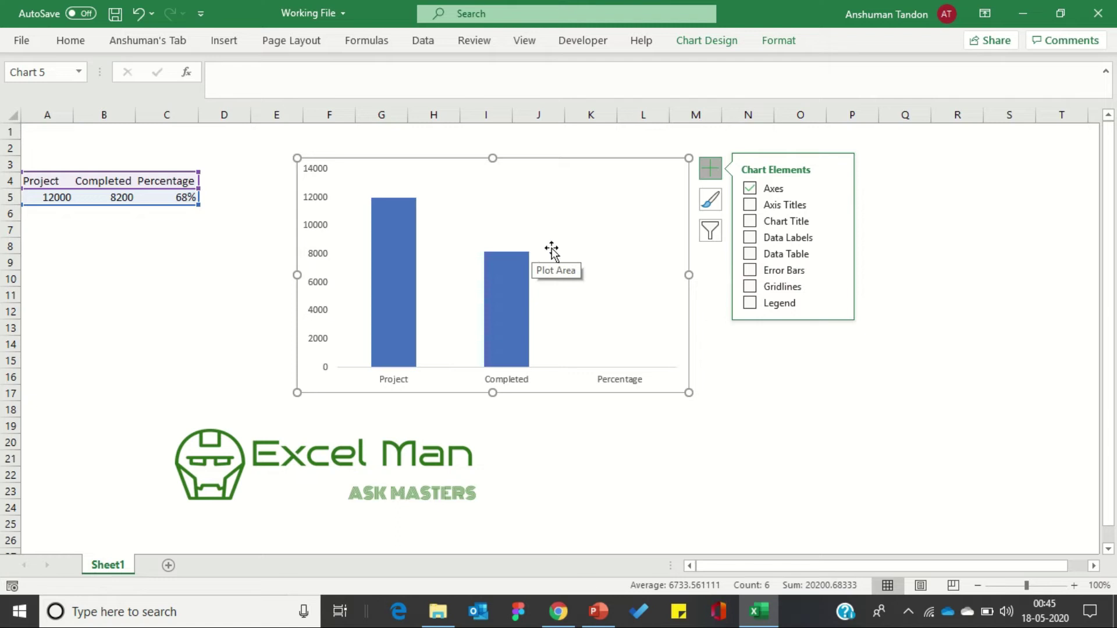
Switch the chart's rows and columns so the values stack in one column, and move the chart closer to the table.
click(701, 47)
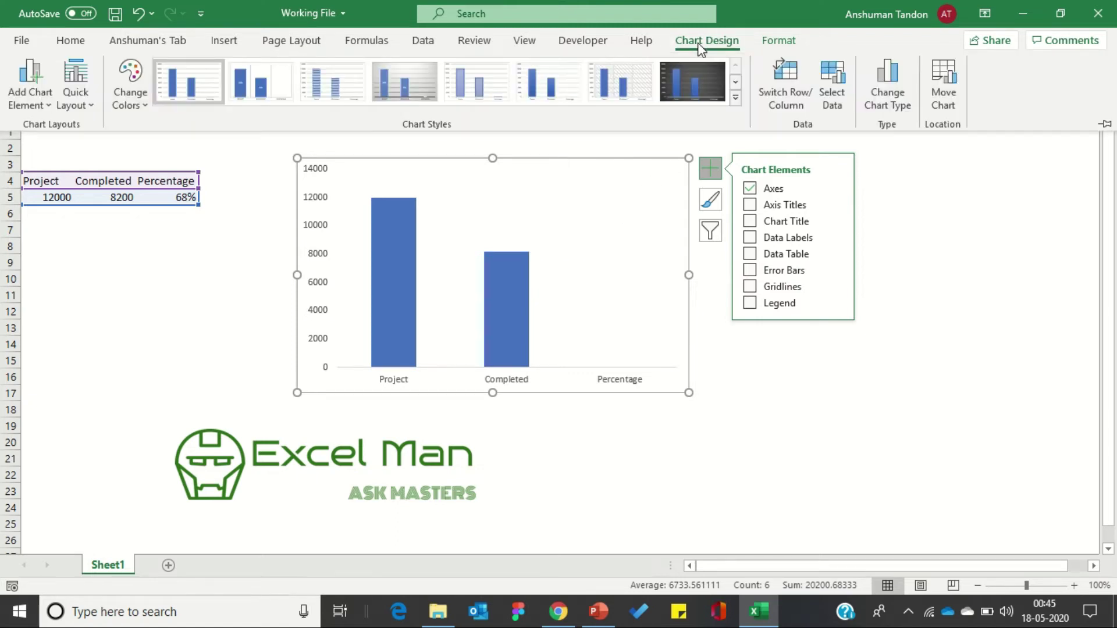
click(777, 108)
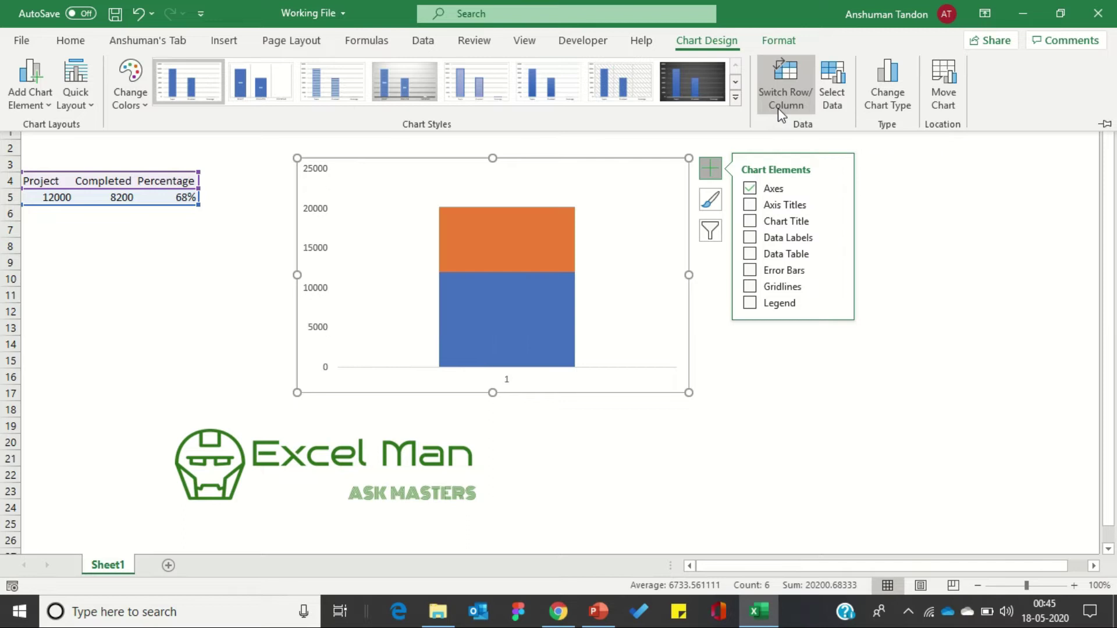
click(615, 233)
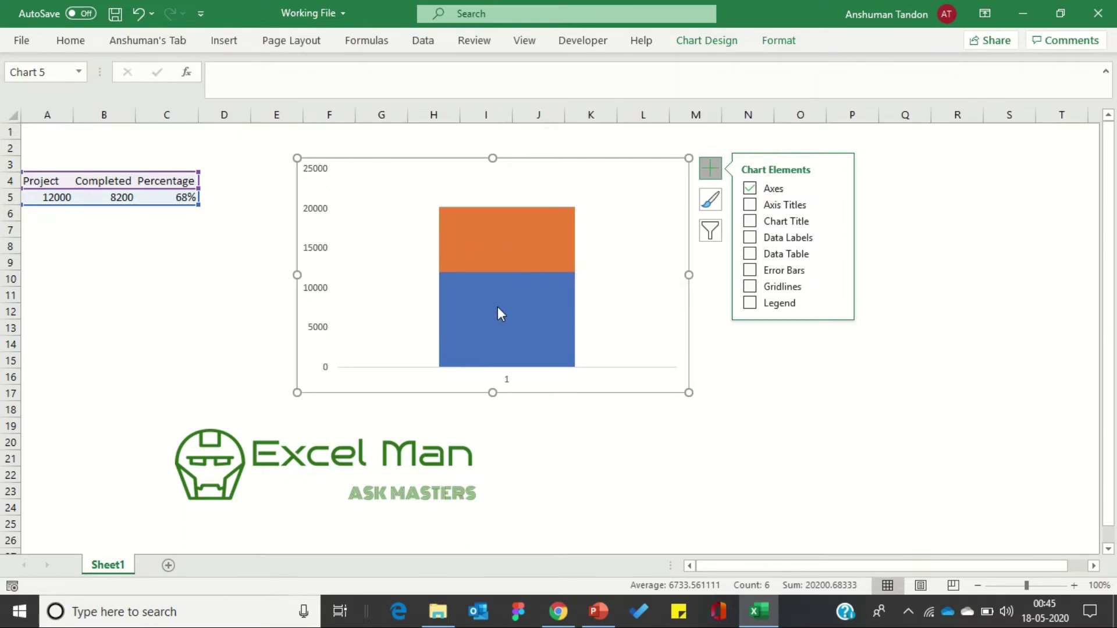
drag(419, 167, 379, 167)
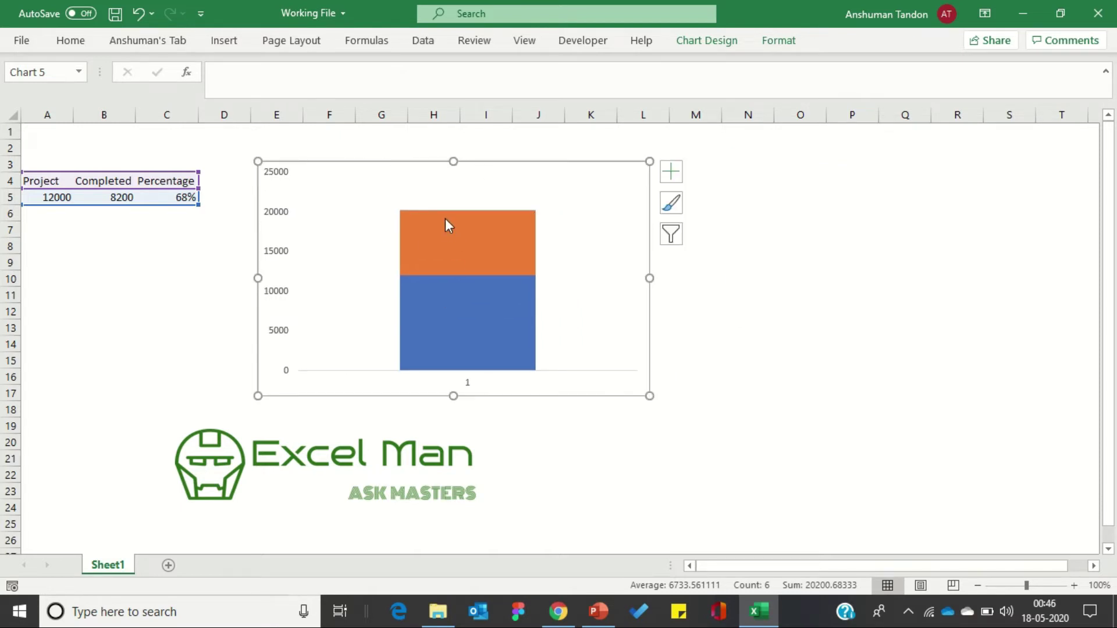
Set the gap width of the Completed series to 0%.
mouse_move(471, 240)
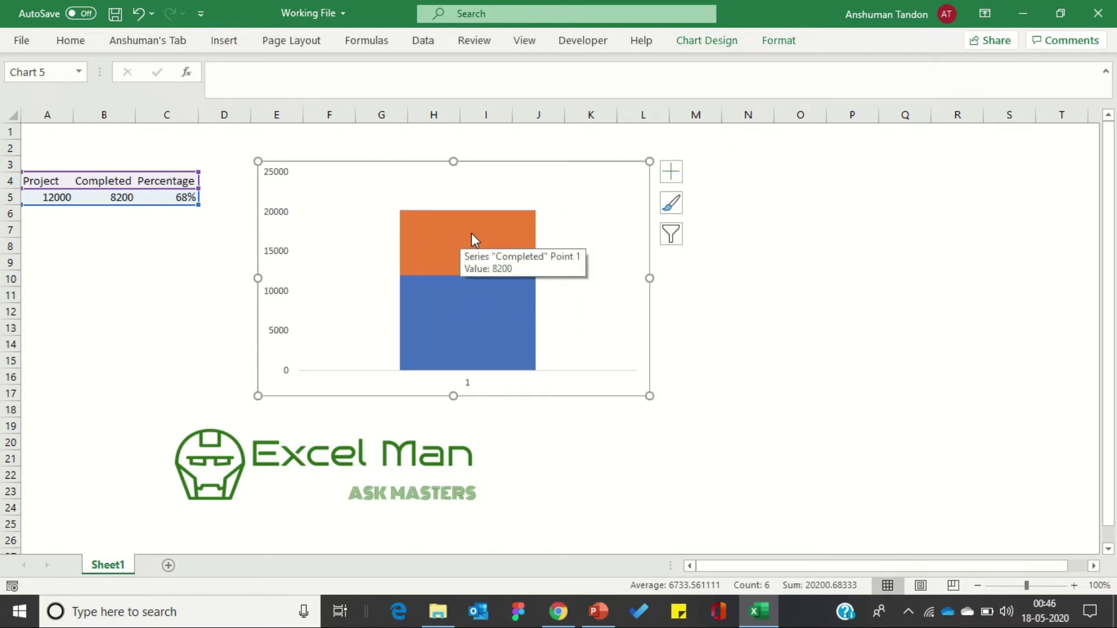
click(463, 232)
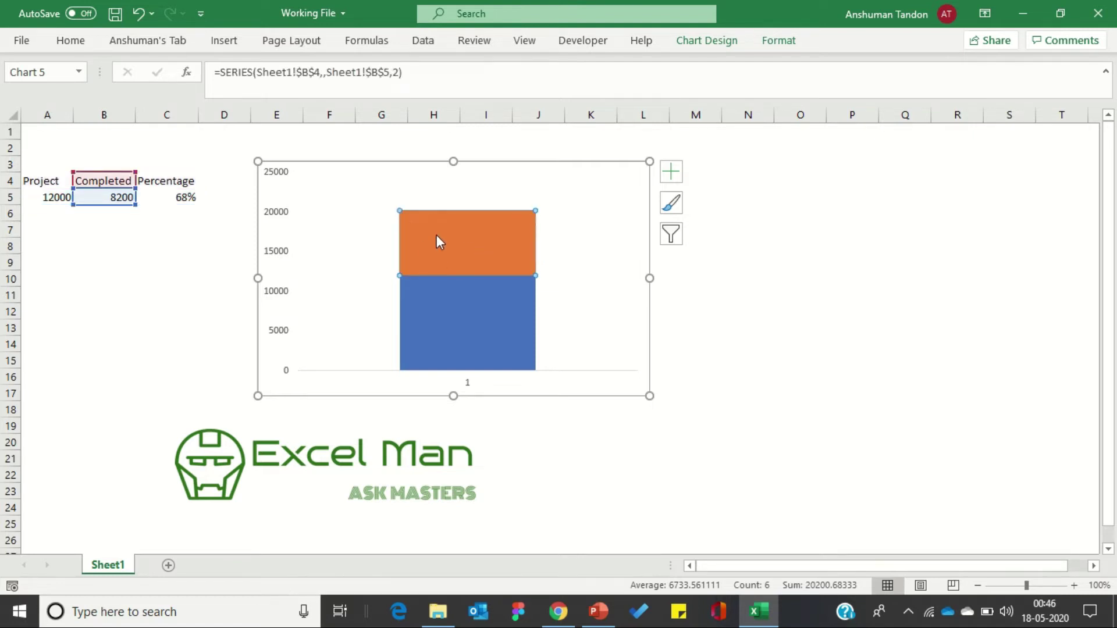
right_click(437, 241)
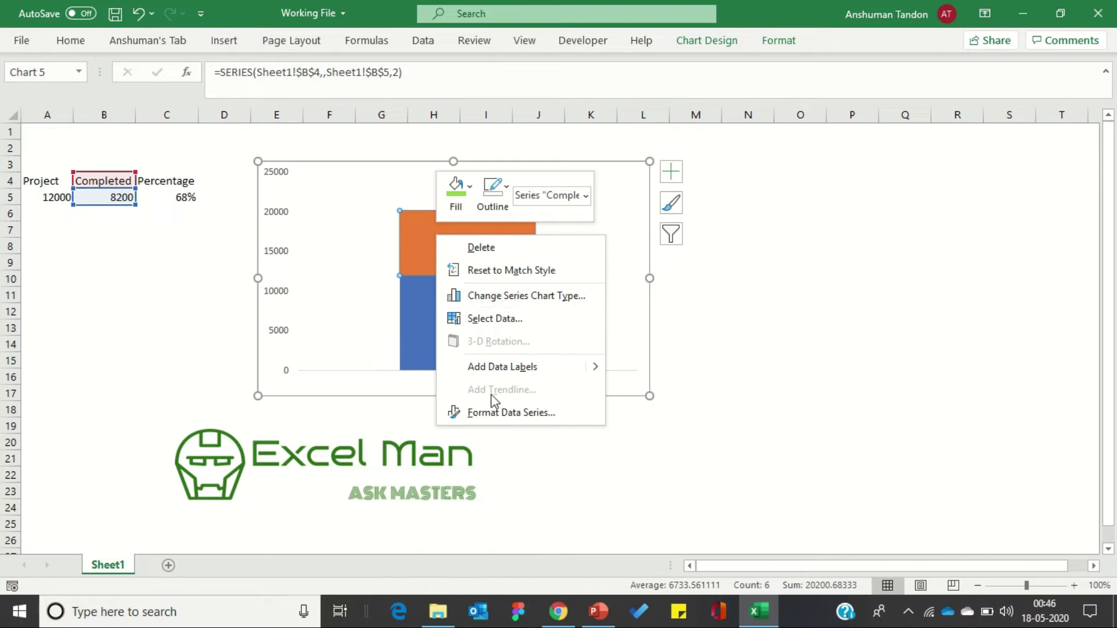
click(499, 414)
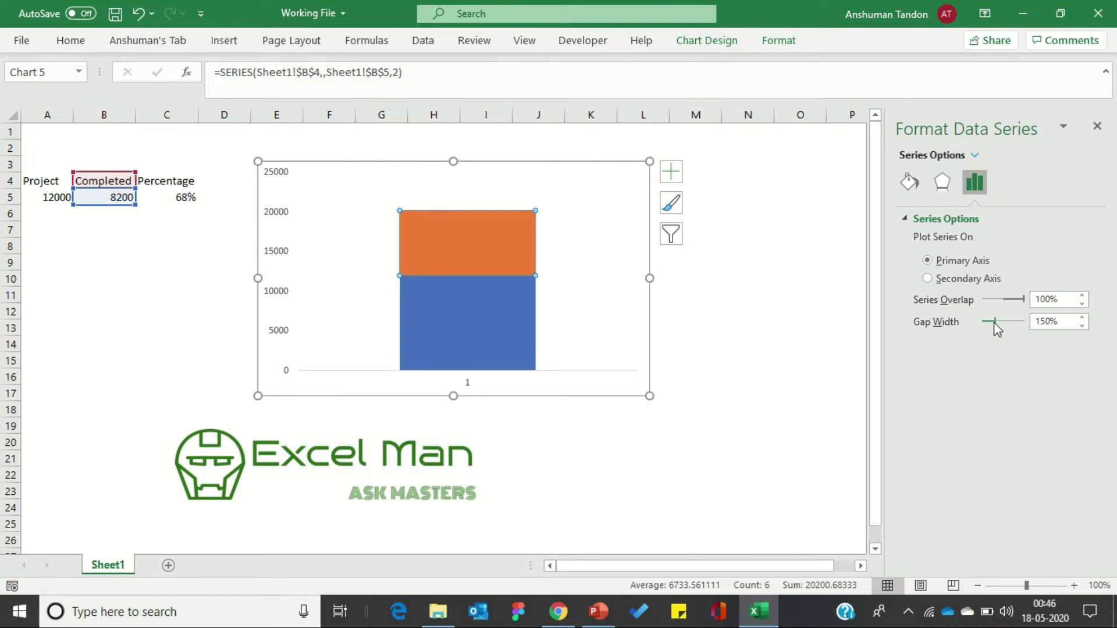
drag(995, 321, 978, 322)
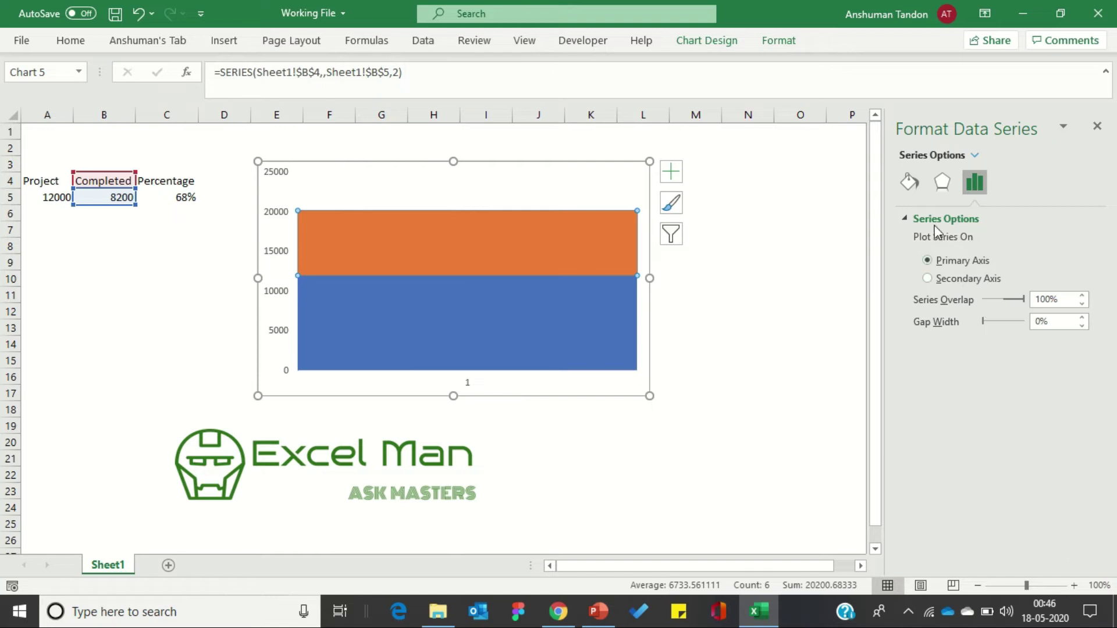
Give the Completed series no fill and a solid green border line.
click(911, 193)
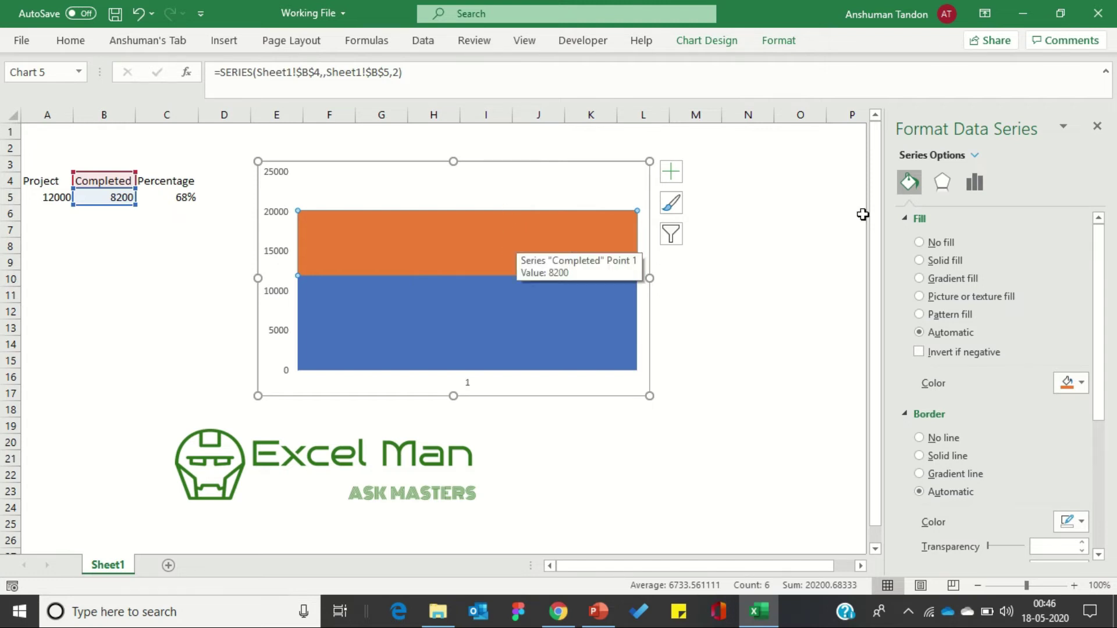
click(921, 243)
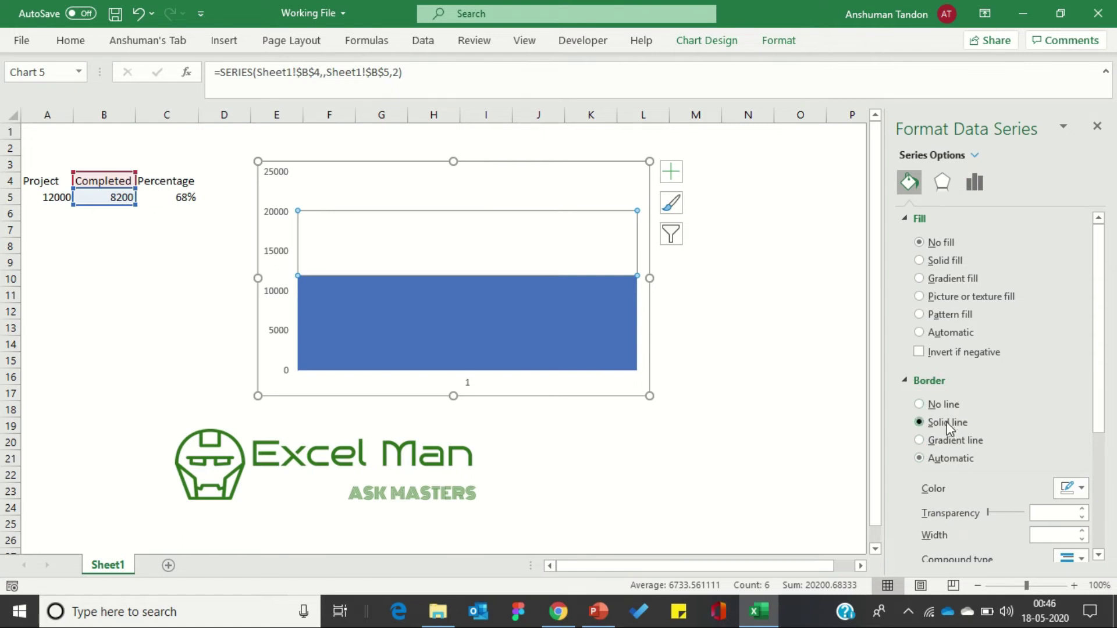
drag(1093, 337, 1101, 418)
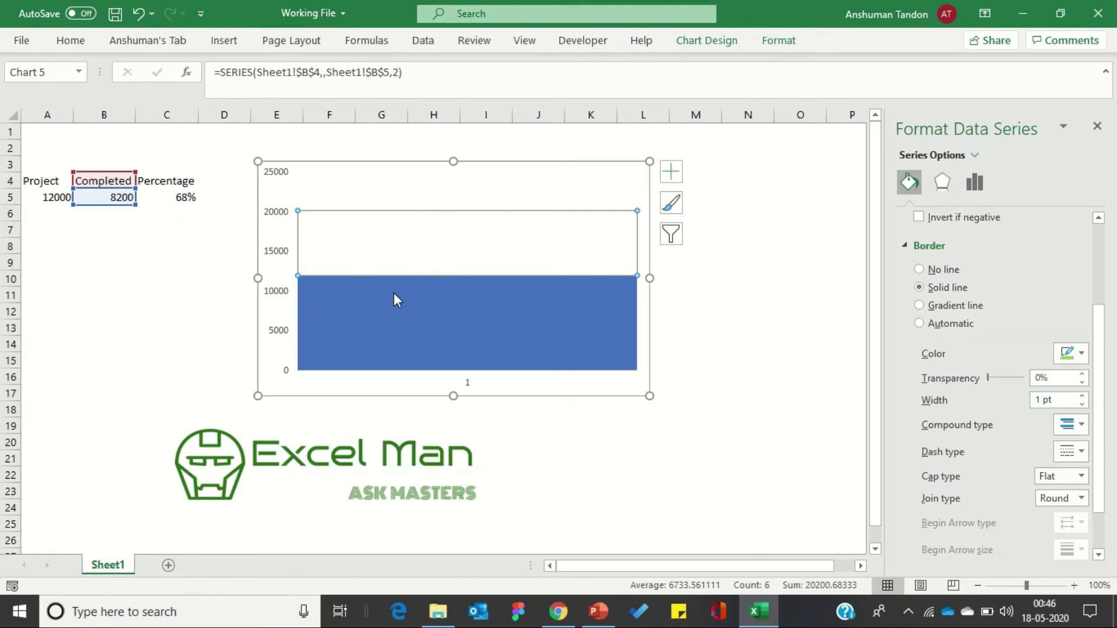
Apply a solid light green fill to the Project series.
click(449, 322)
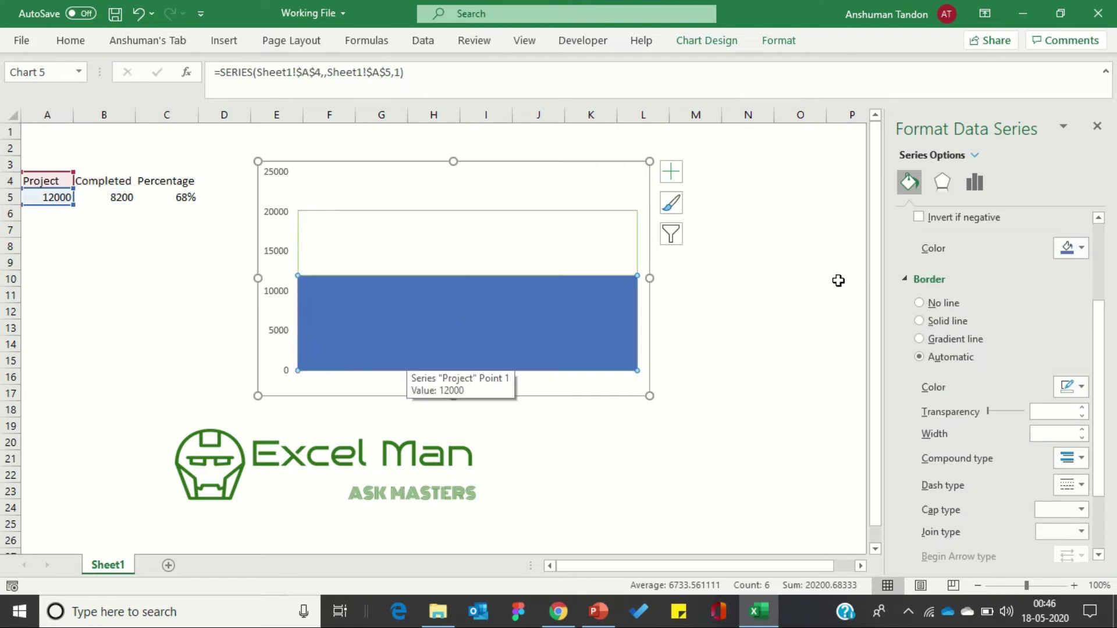
drag(1100, 342, 1072, 212)
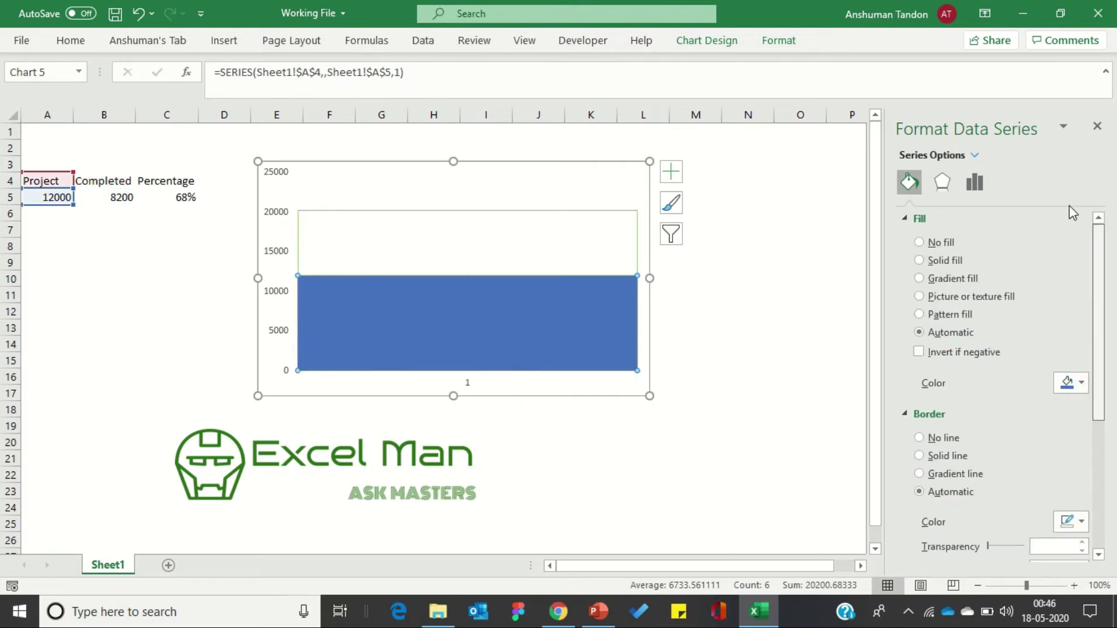
click(937, 262)
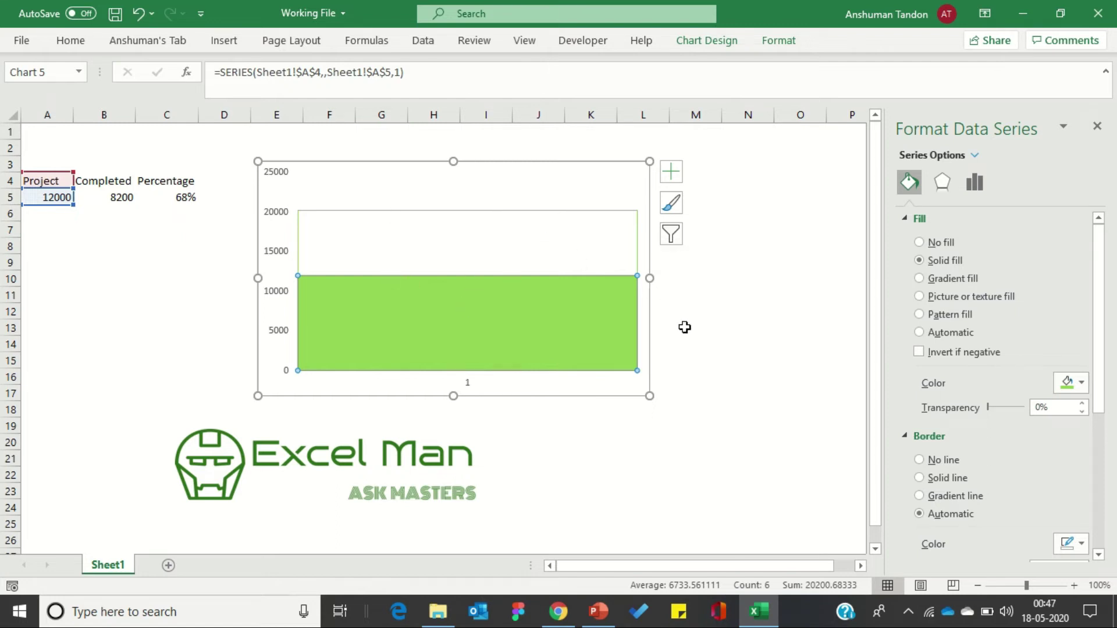
click(746, 299)
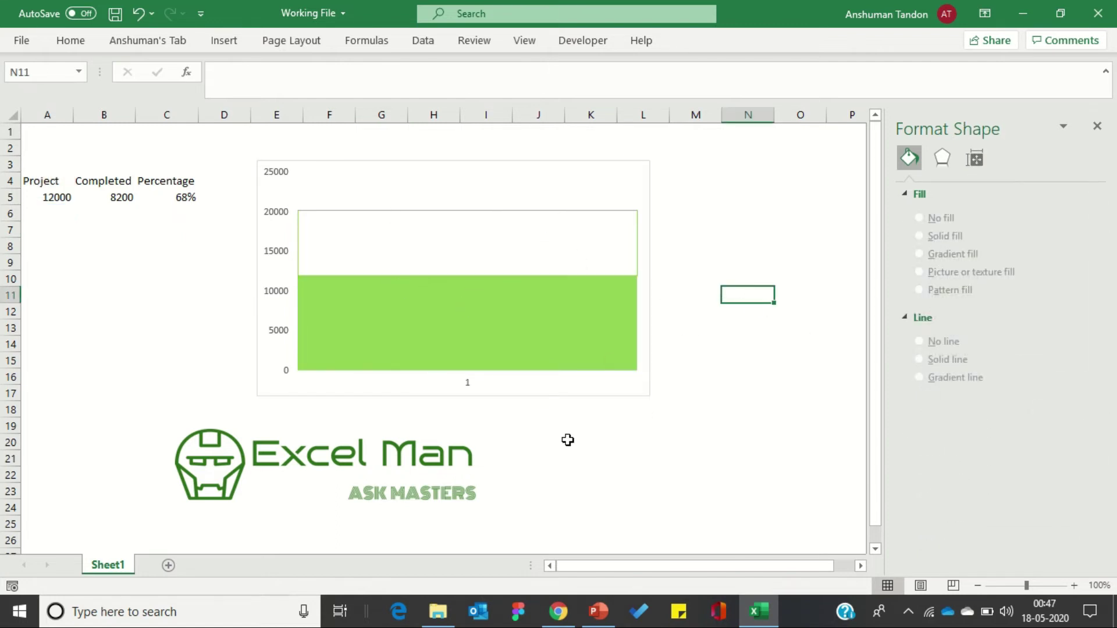
Narrow the chart to a slim vertical bar across columns E and F and move it up to row 1.
click(650, 237)
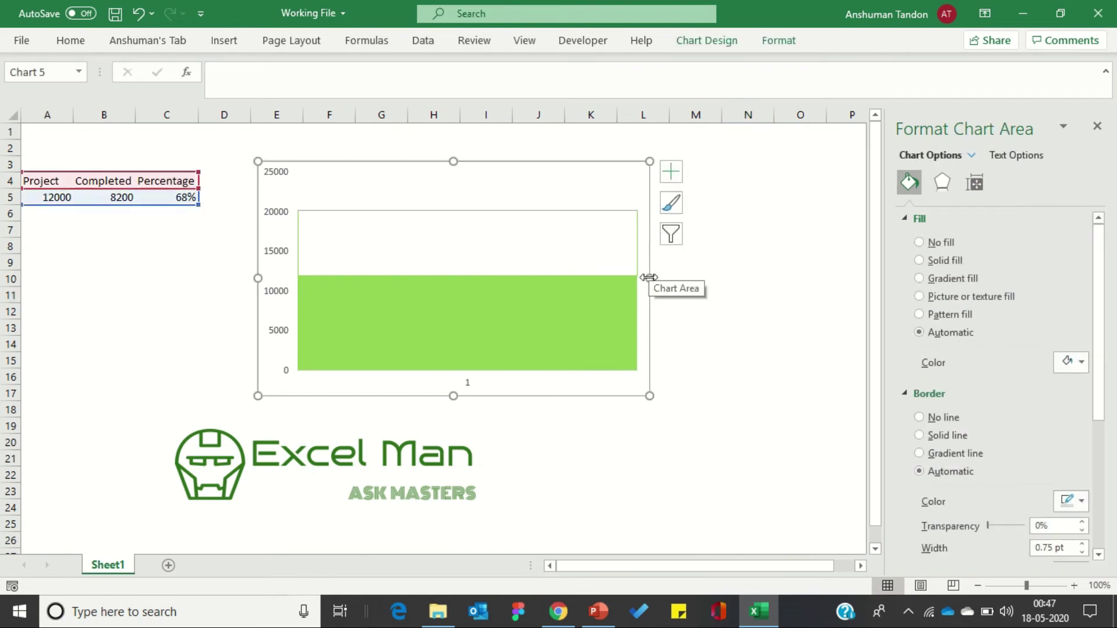
mouse_move(649, 279)
mouse_down()
mouse_move(381, 292)
mouse_move(352, 282)
mouse_up()
drag(329, 162, 342, 134)
click(532, 225)
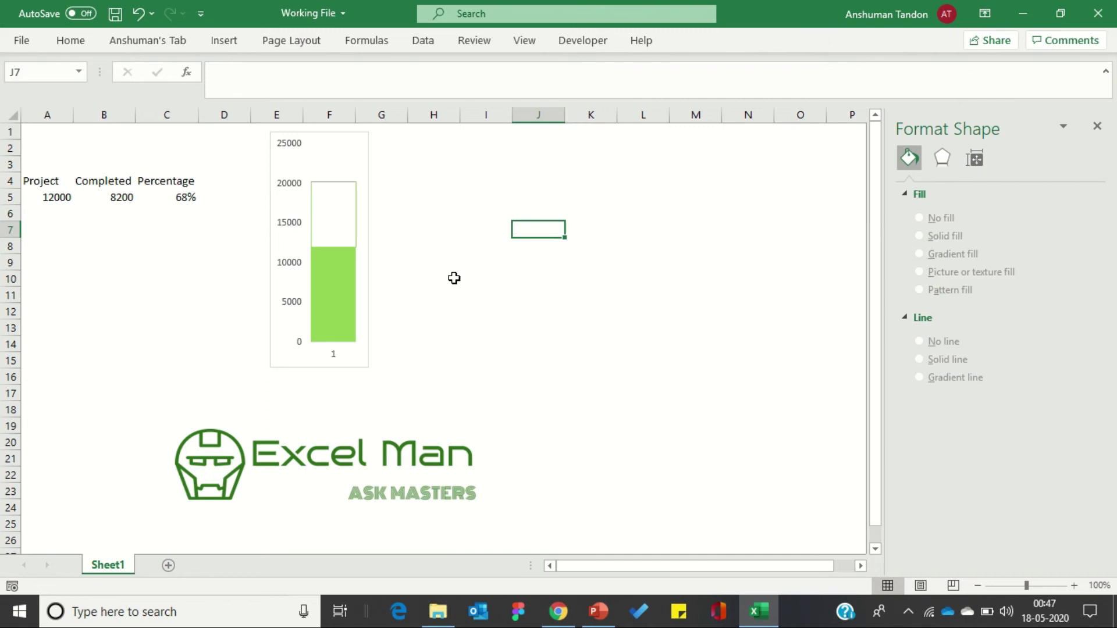
Draw an oval about 1.03 cm high and 1.88 cm wide and place it over the base of the chart's column.
click(224, 41)
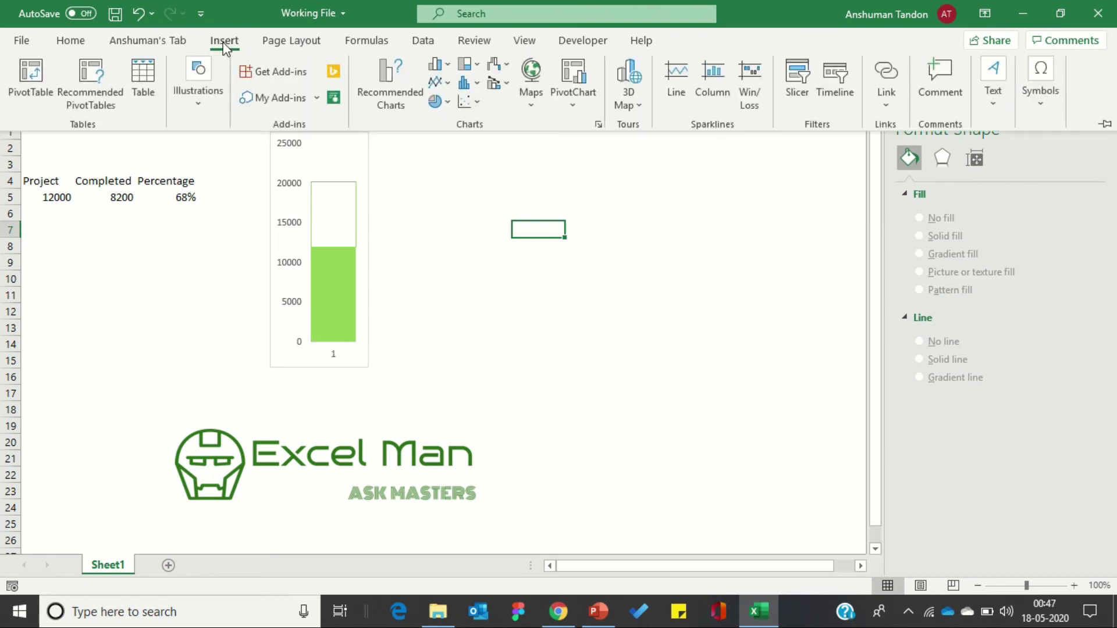
click(195, 113)
click(230, 188)
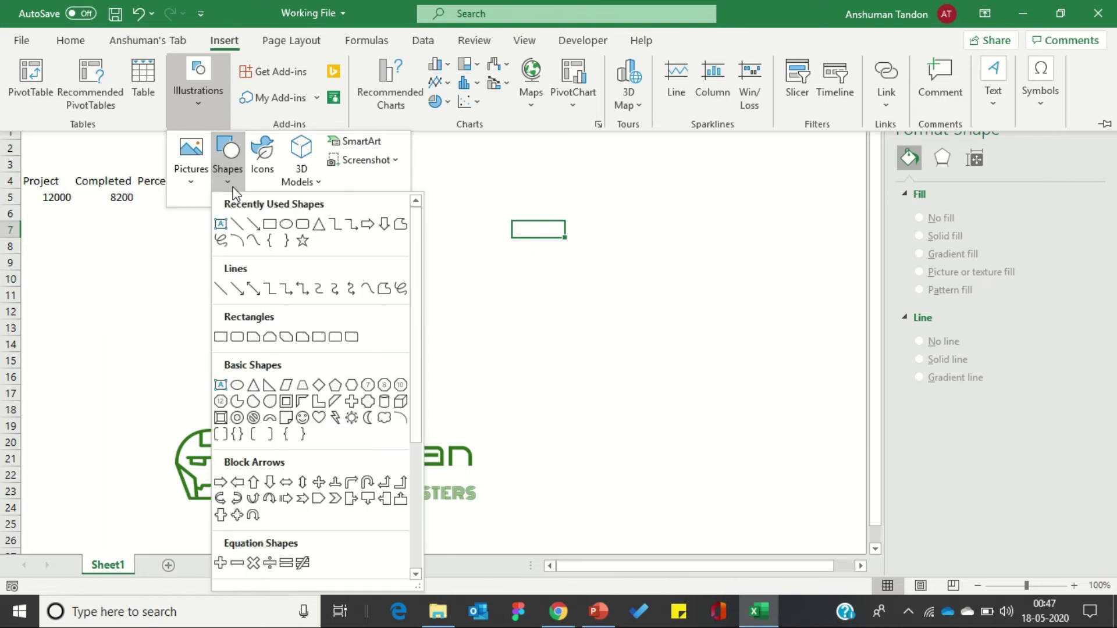
click(286, 225)
drag(81, 293, 339, 347)
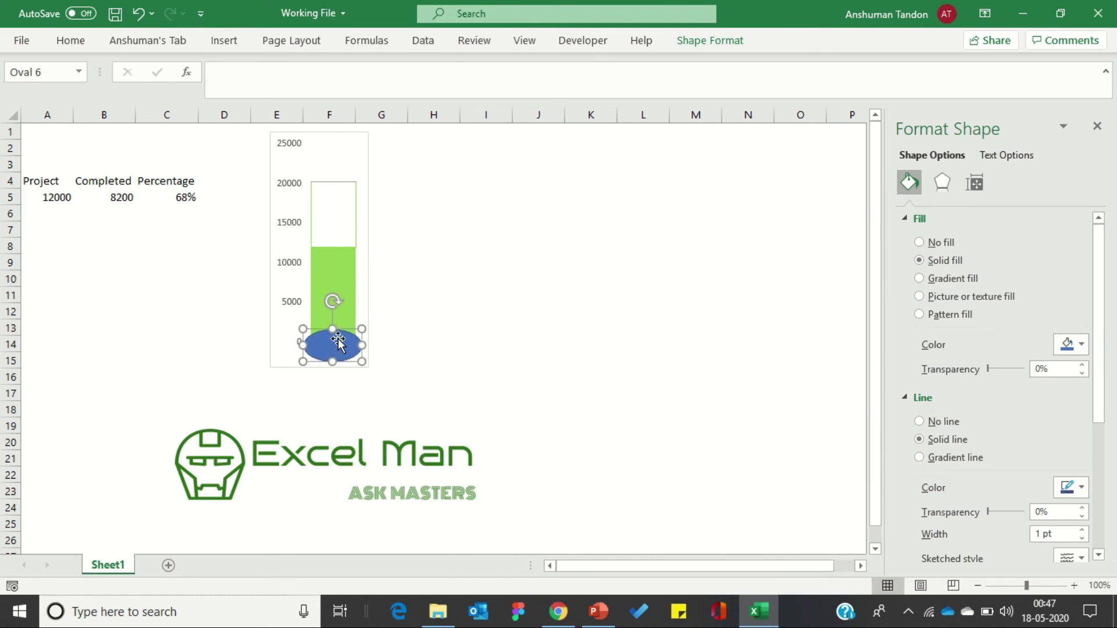
Remove the oval's outline and fill it with the standard light green to match the column.
click(705, 47)
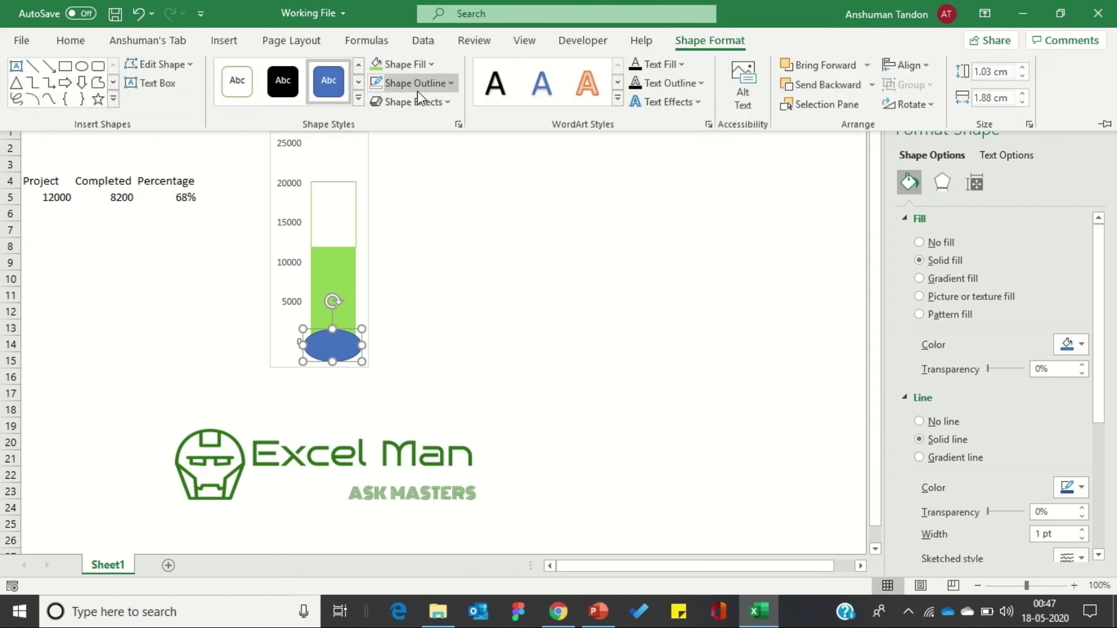
click(417, 87)
click(391, 294)
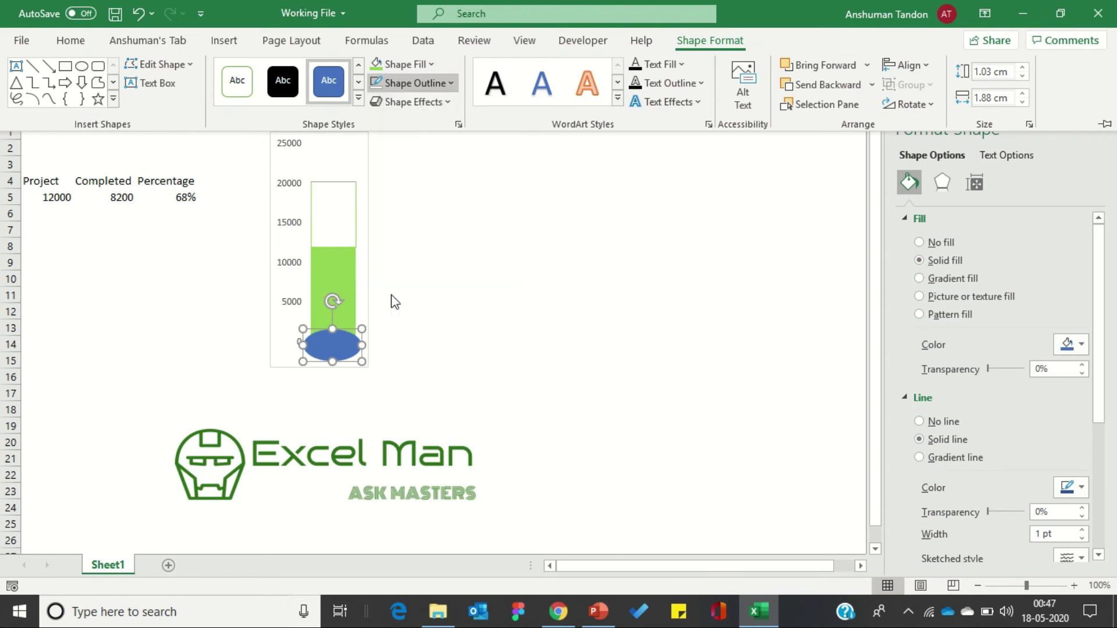
click(403, 63)
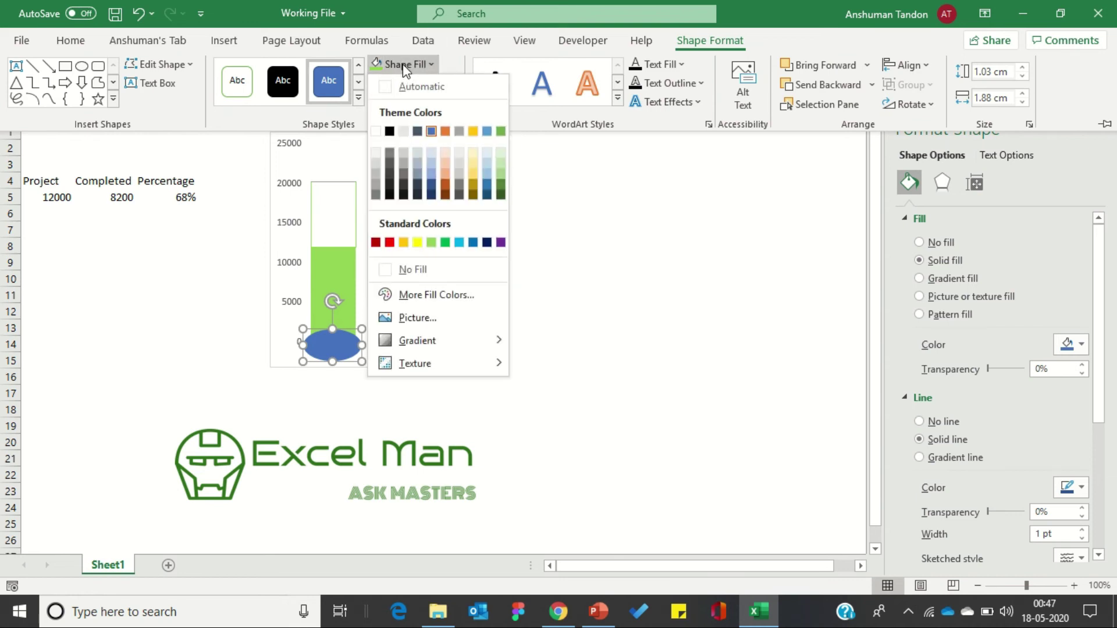
click(431, 243)
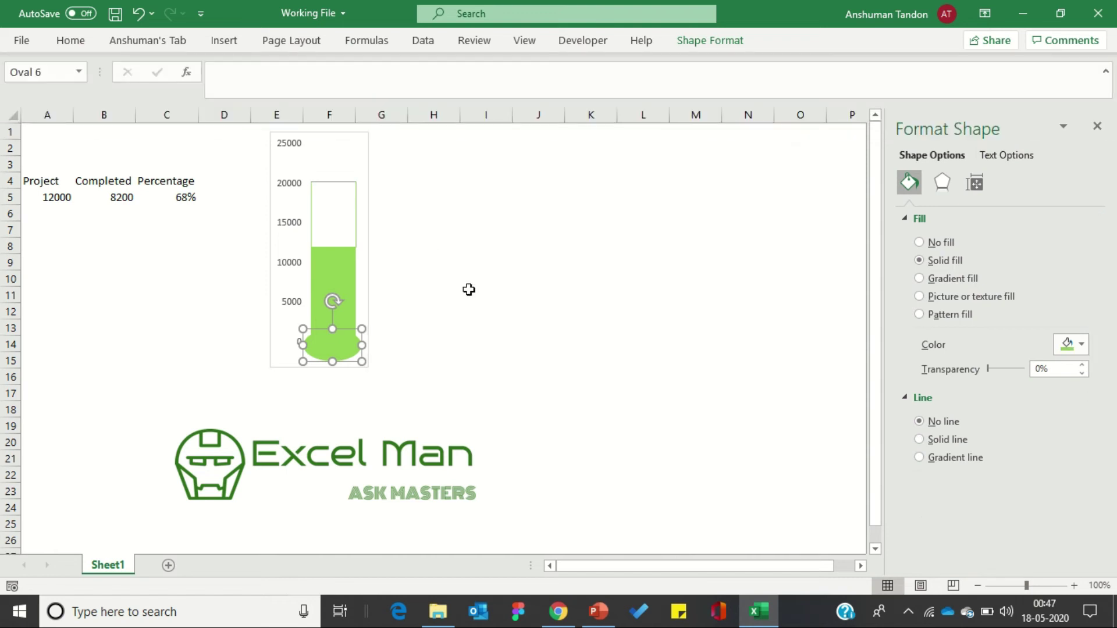
click(469, 289)
click(320, 347)
click(467, 243)
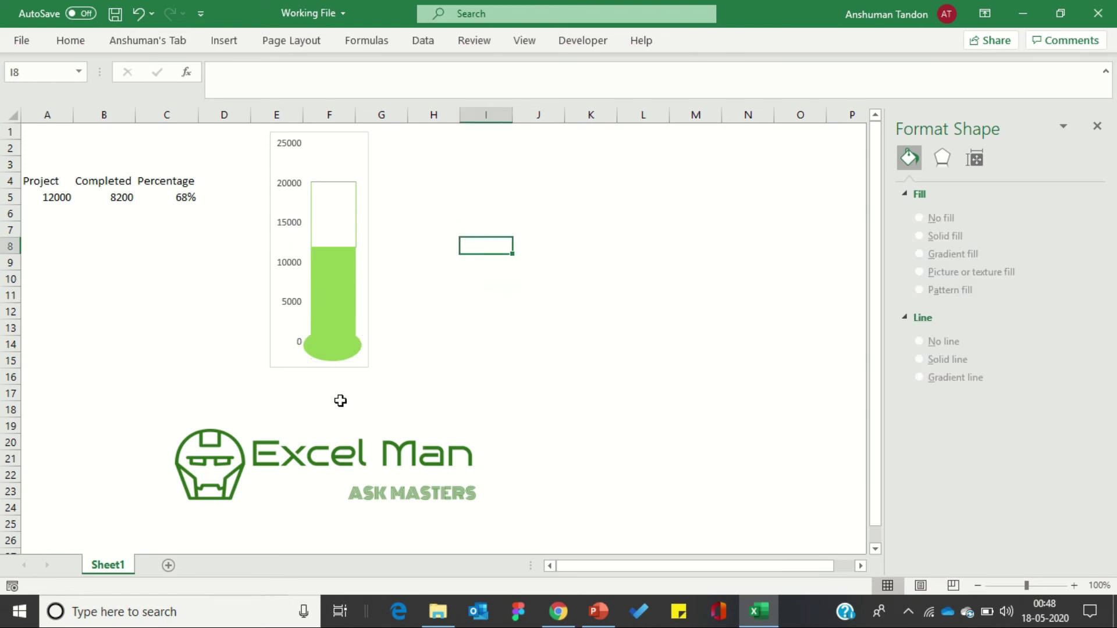
Group the chart and the green oval into one object.
click(318, 151)
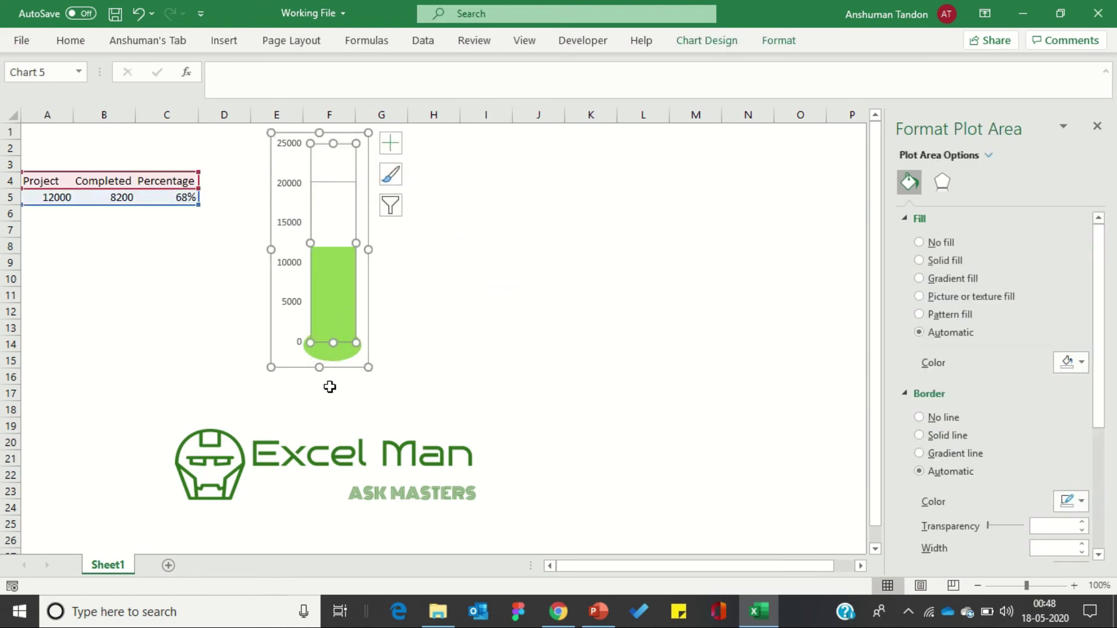
click(337, 351)
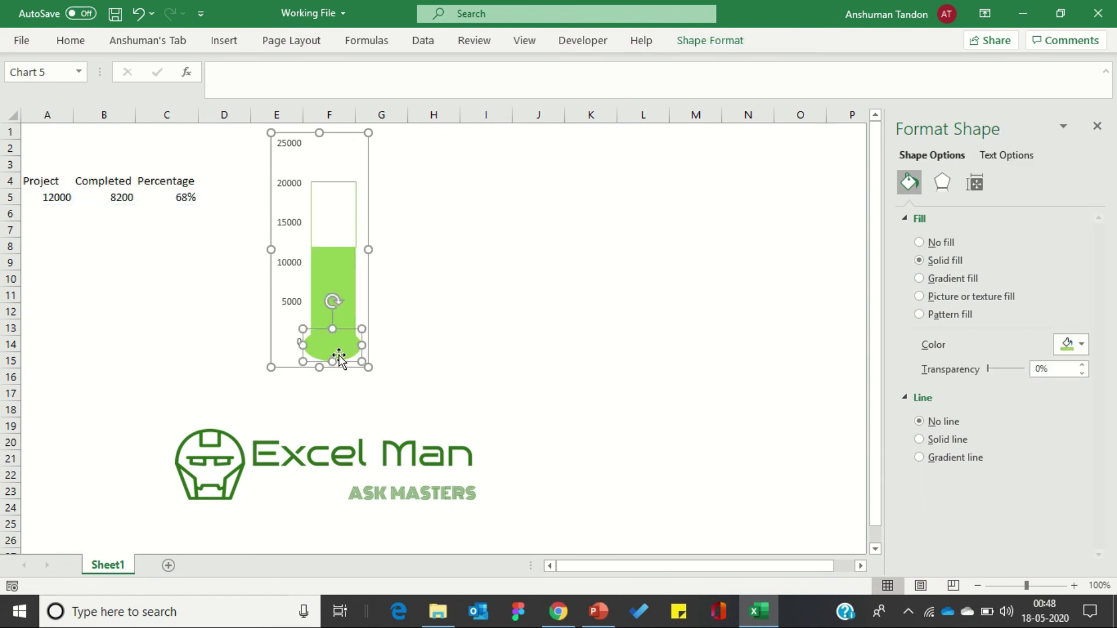
right_click(331, 200)
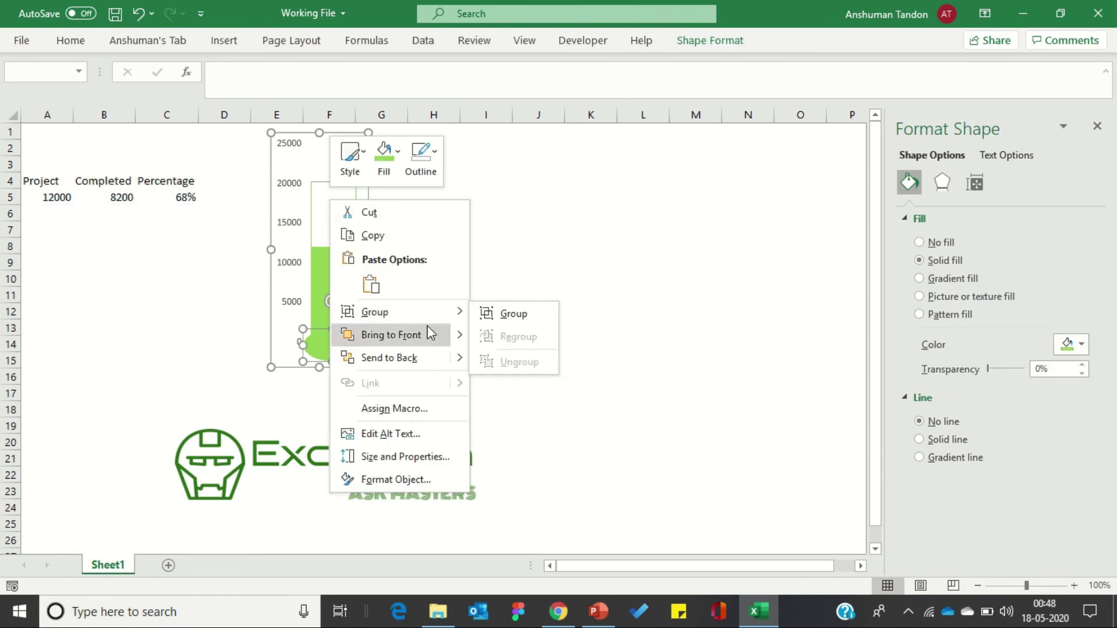
click(514, 313)
click(539, 324)
Move the grouped thermometer chart to columns H to J, undoing the accidental shift of its plot area.
click(326, 147)
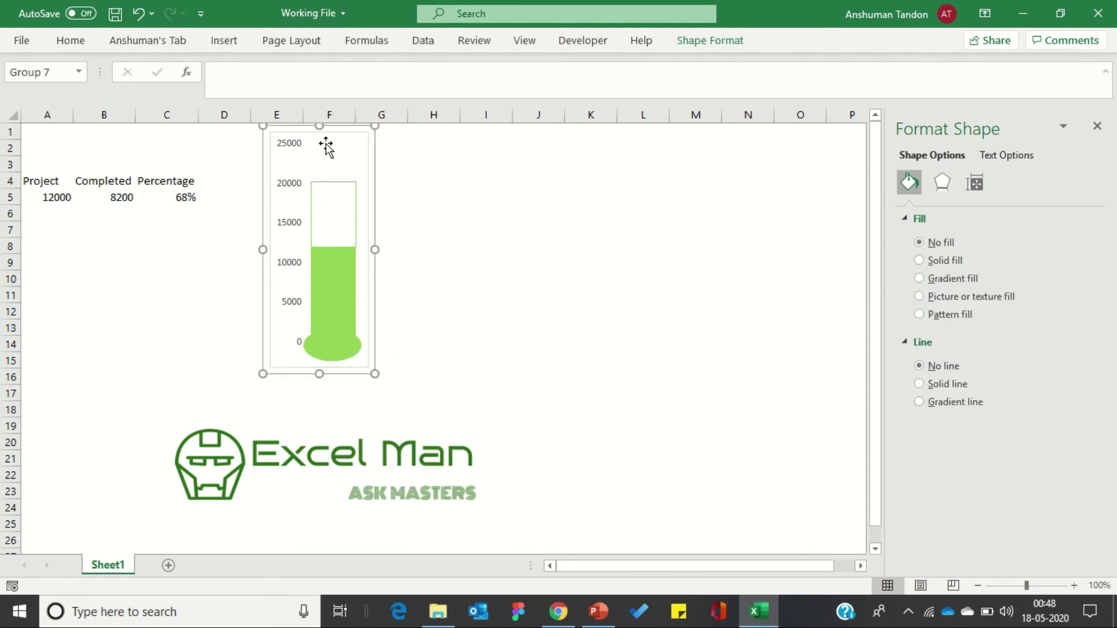
double_click(326, 146)
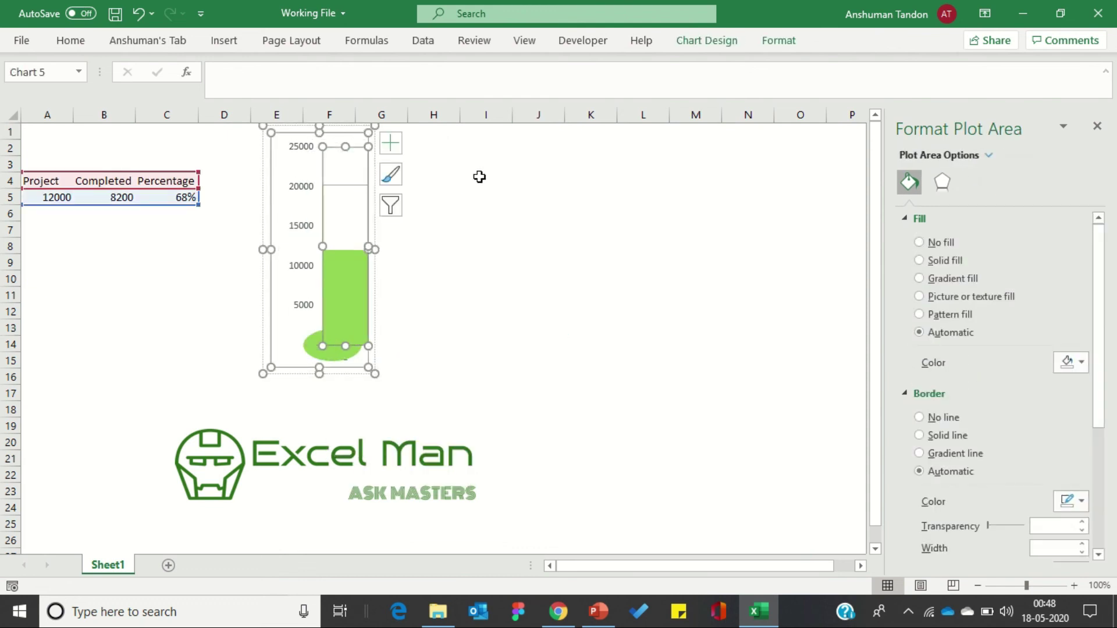
key(ctrl+z)
drag(329, 135, 498, 155)
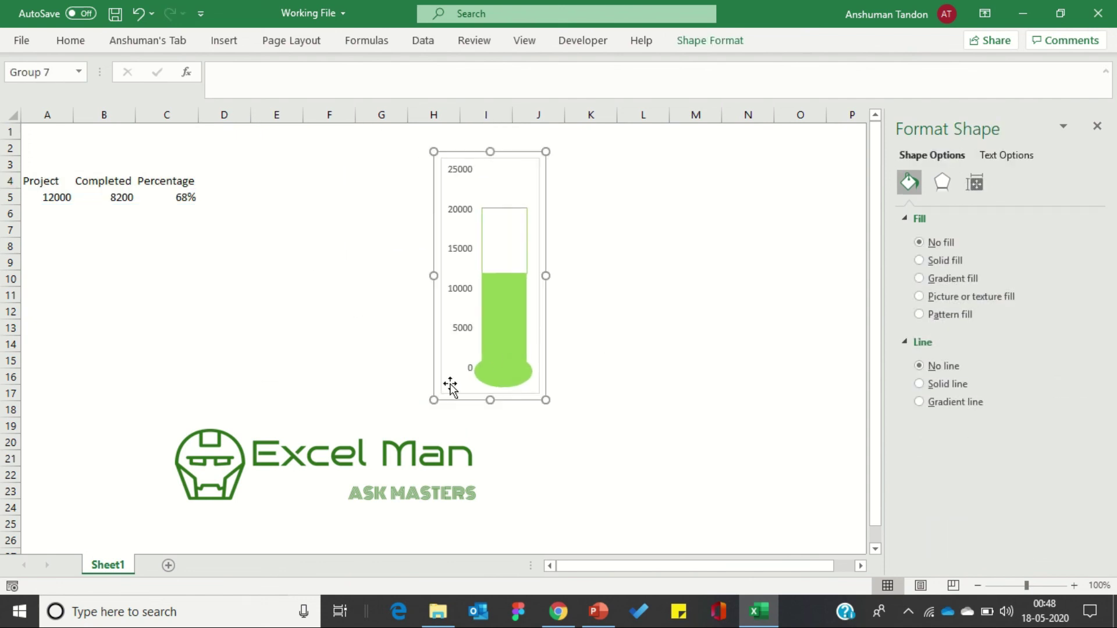